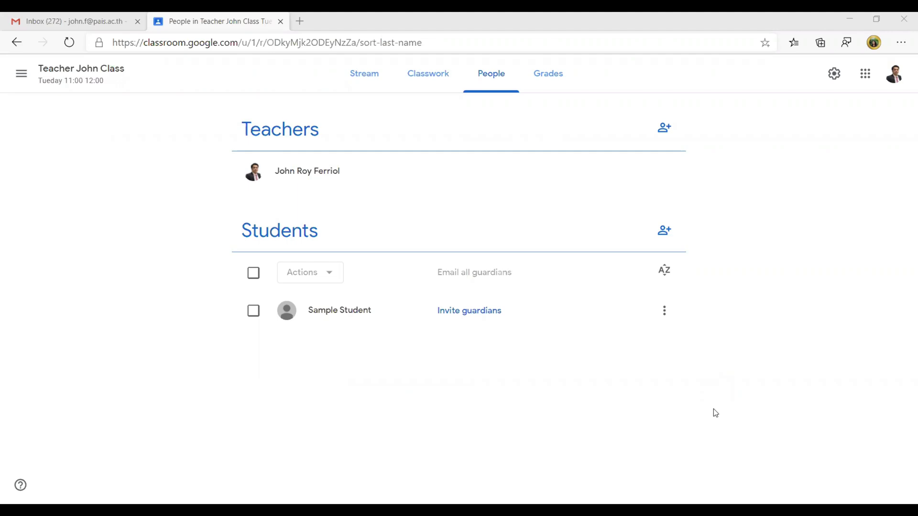
- Return from the People list to the Teacher John Class stream
{"action": "left_click", "coordinate": [46, 72]}
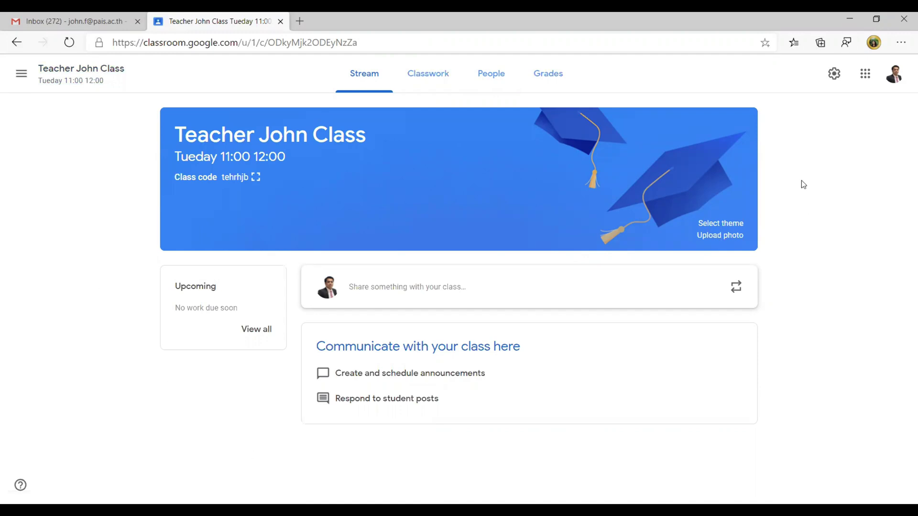
- In class settings, generate a Meet link hidden from students, copy it, and save
{"action": "left_click", "coordinate": [834, 79]}
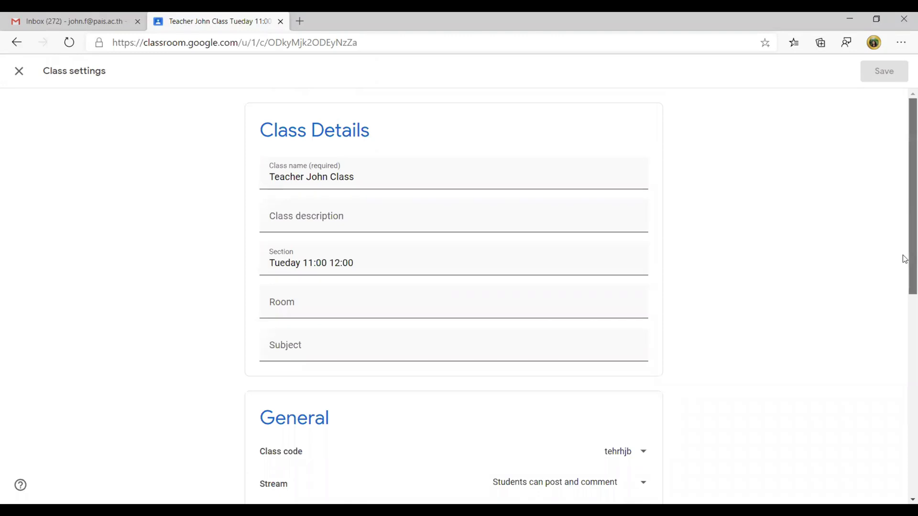
{"action": "left_click_drag", "start_coordinate": [905, 203], "coordinate": [904, 410]}
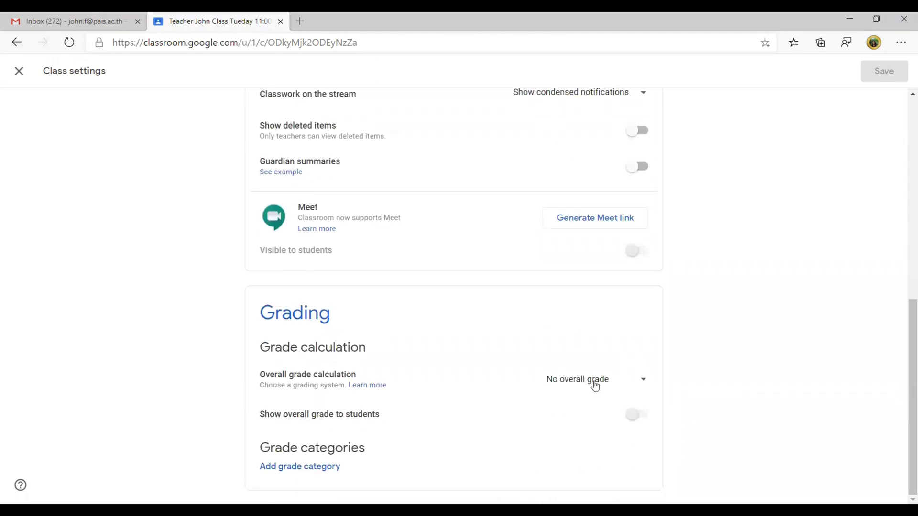
{"action": "left_click", "coordinate": [591, 219]}
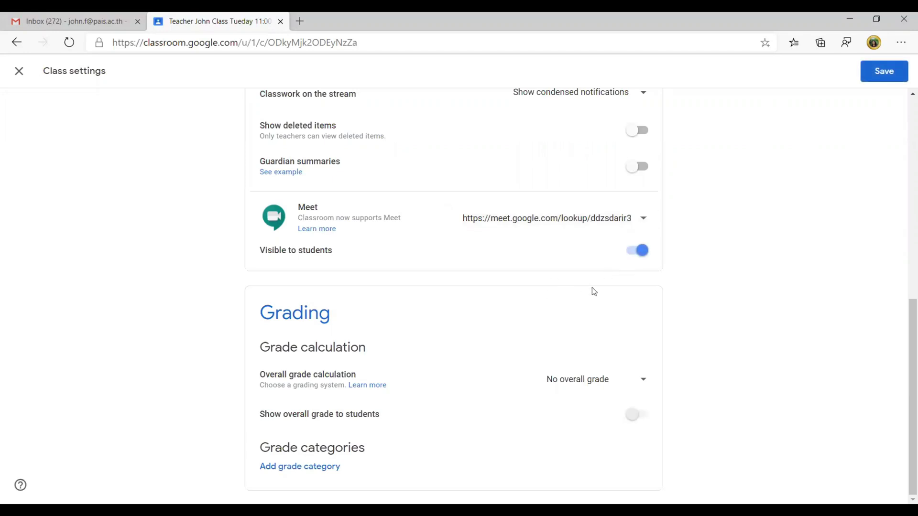
{"action": "left_click", "coordinate": [633, 256]}
{"action": "left_click", "coordinate": [642, 219]}
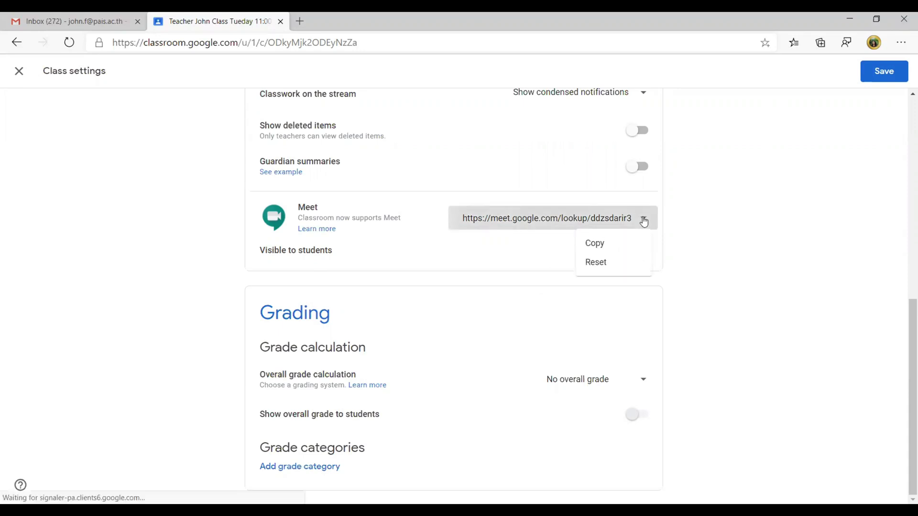
{"action": "left_click", "coordinate": [614, 248]}
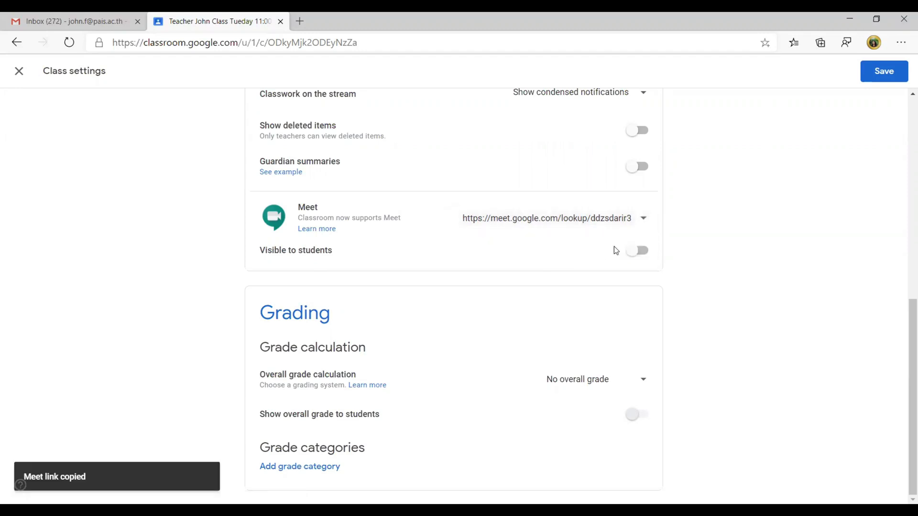
{"action": "left_click", "coordinate": [884, 75]}
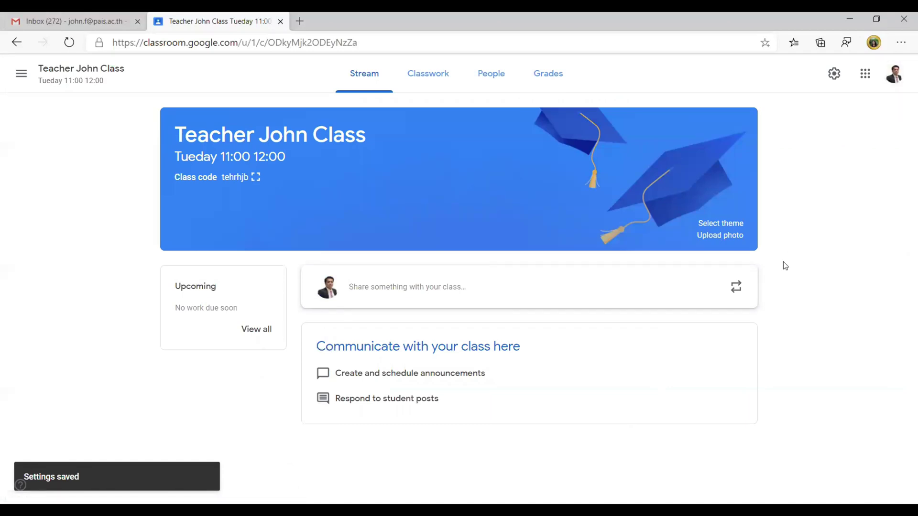
- Write a new announcement telling students to use the link below for class video meetings
{"action": "left_click", "coordinate": [455, 300]}
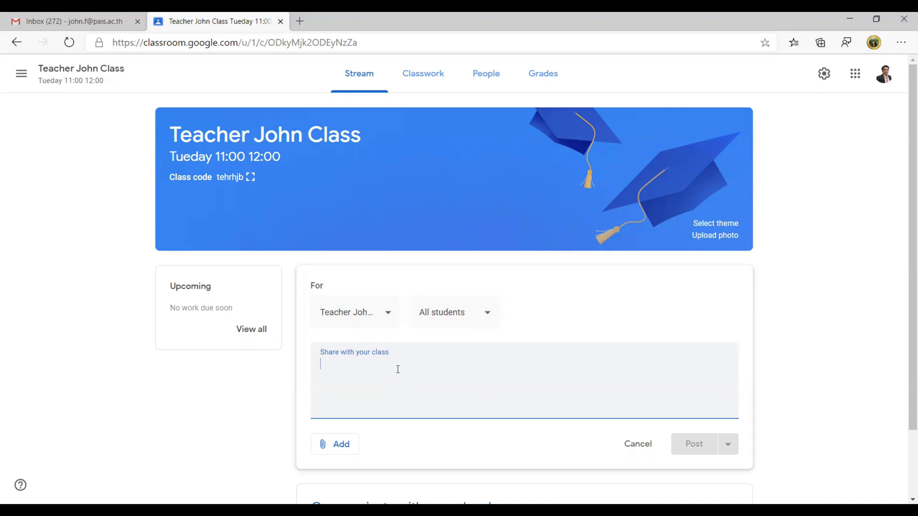
{"action": "type", "text": "C"}
{"action": "key", "text": "BackSpace"}
{"action": "type", "text": "Cli"}
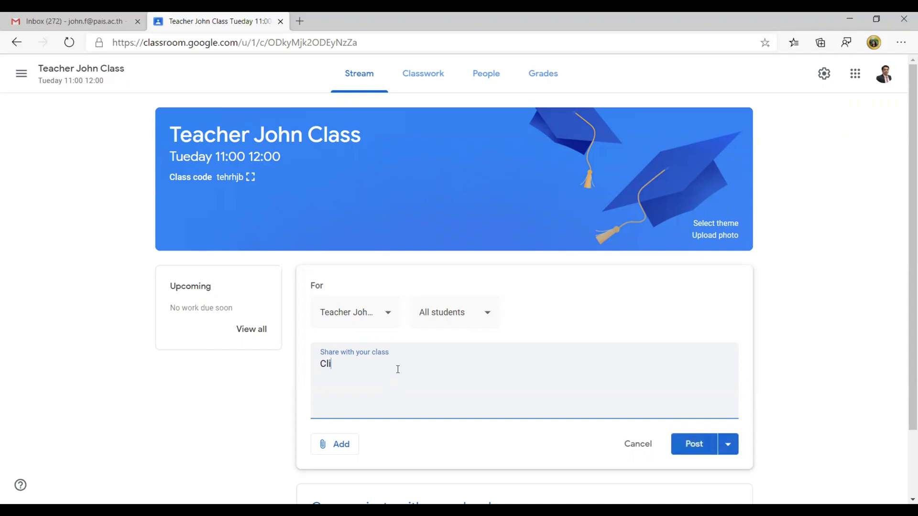
{"action": "type", "text": "ck the lin"}
{"action": "type", "text": "k below t"}
{"action": "key", "text": "BackSpace"}
{"action": "type", "text": "for "}
{"action": "type", "text": "cla"}
{"action": "key", "text": "BackSpace"}
{"action": "key", "text": "BackSpace"}
{"action": "type", "text": "l"}
{"action": "type", "text": "ass "}
{"action": "type", "text": "video "}
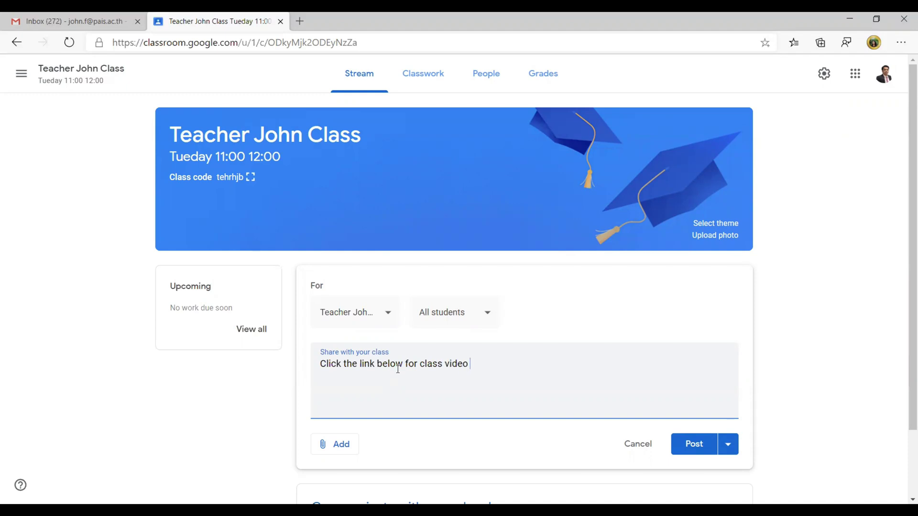
{"action": "type", "text": "meeting"}
{"action": "type", "text": "s"}
{"action": "left_click", "coordinate": [415, 478]}
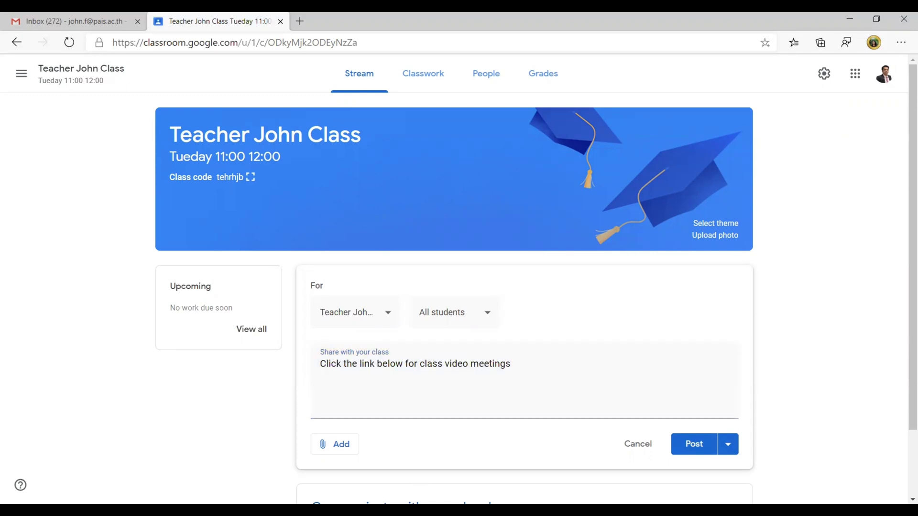
- Attach the copied Meet URL as a link and post the announcement to the class
{"action": "left_click", "coordinate": [347, 445]}
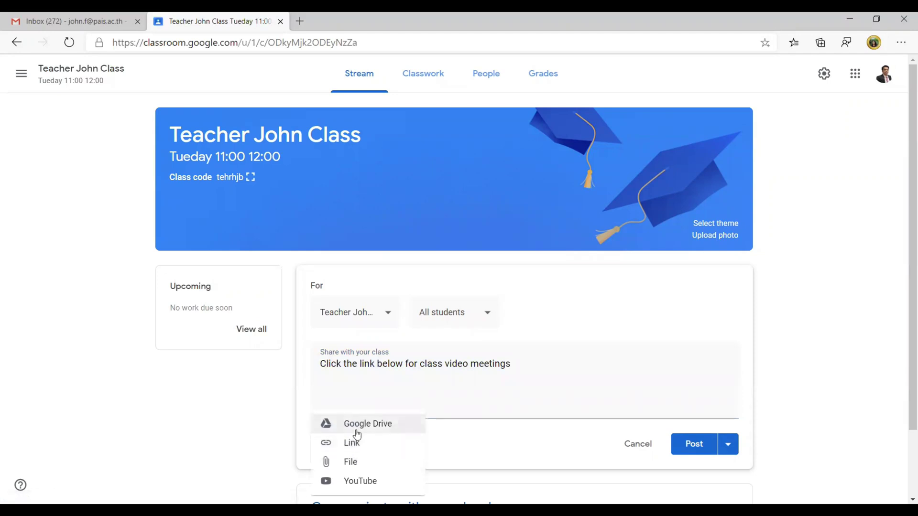
{"action": "left_click", "coordinate": [358, 445]}
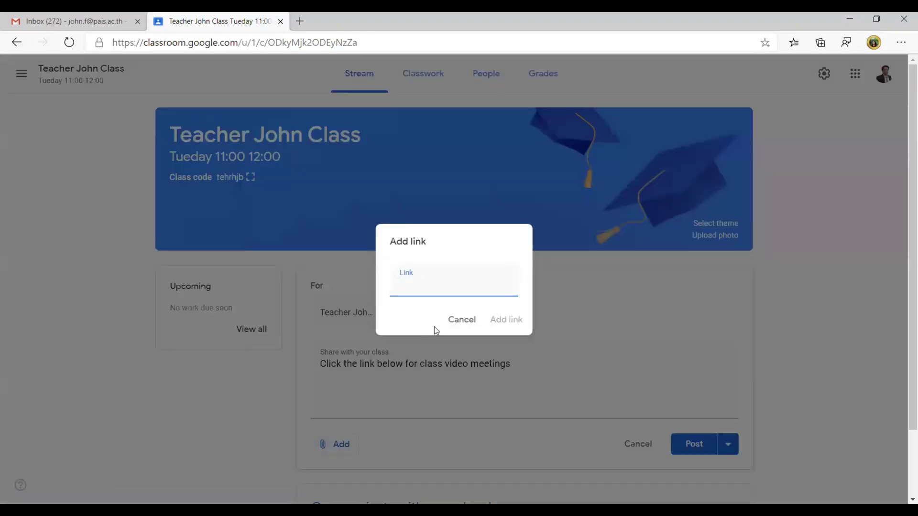
{"action": "key", "text": "ctrl+v"}
{"action": "left_click", "coordinate": [502, 319]}
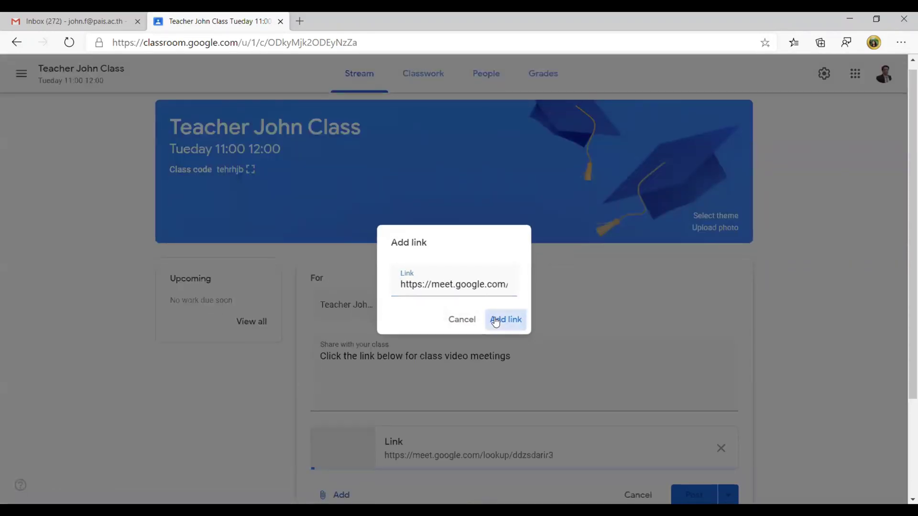
{"action": "scroll", "coordinate": [595, 348], "scroll_direction": "down", "scroll_amount": 2}
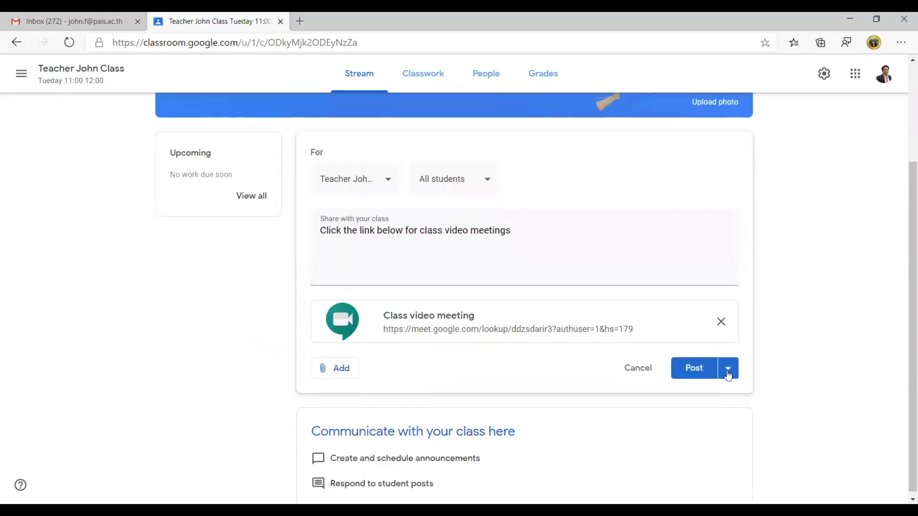
{"action": "left_click", "coordinate": [694, 369]}
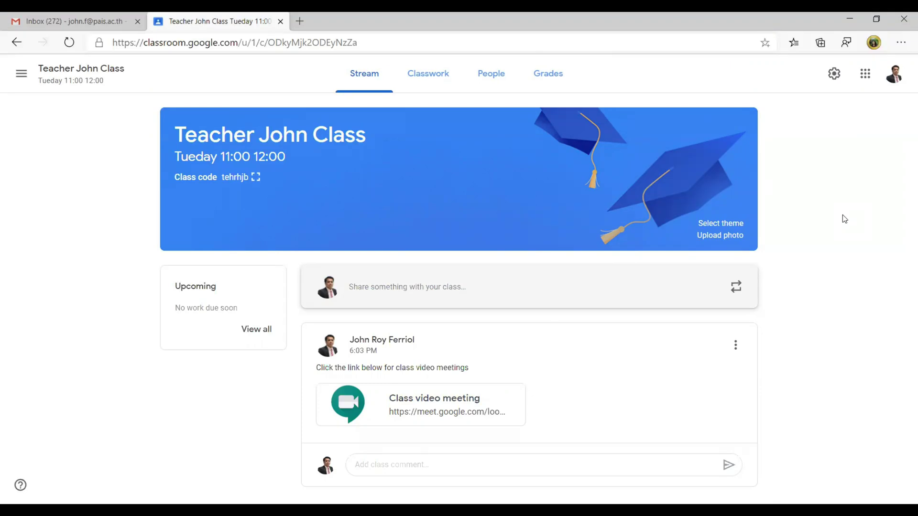
- Switch the Meet link to visible to students in class settings and save
{"action": "left_click", "coordinate": [833, 77]}
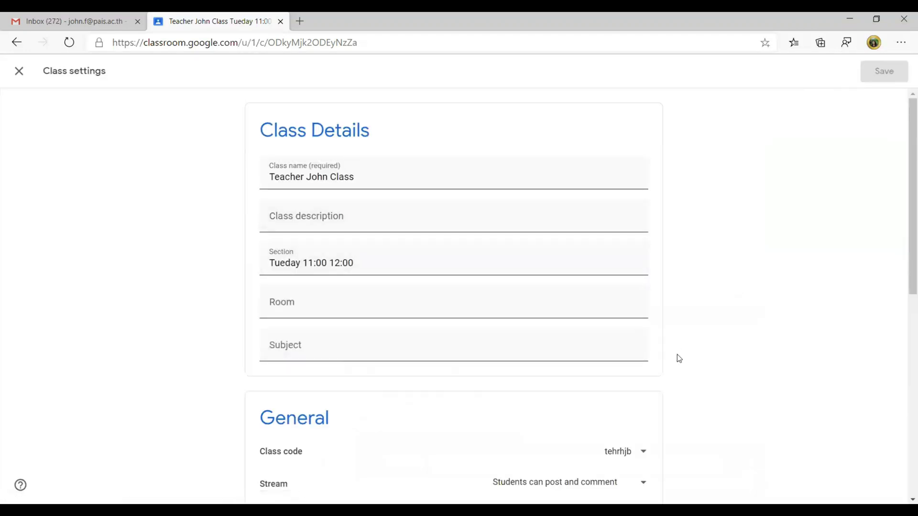
{"action": "scroll", "coordinate": [679, 358], "scroll_direction": "down", "scroll_amount": 5}
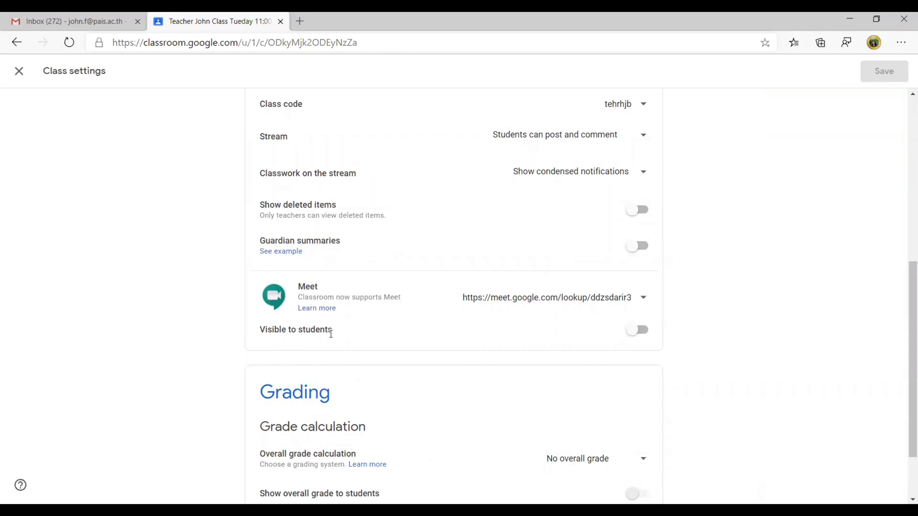
{"action": "left_click", "coordinate": [640, 331]}
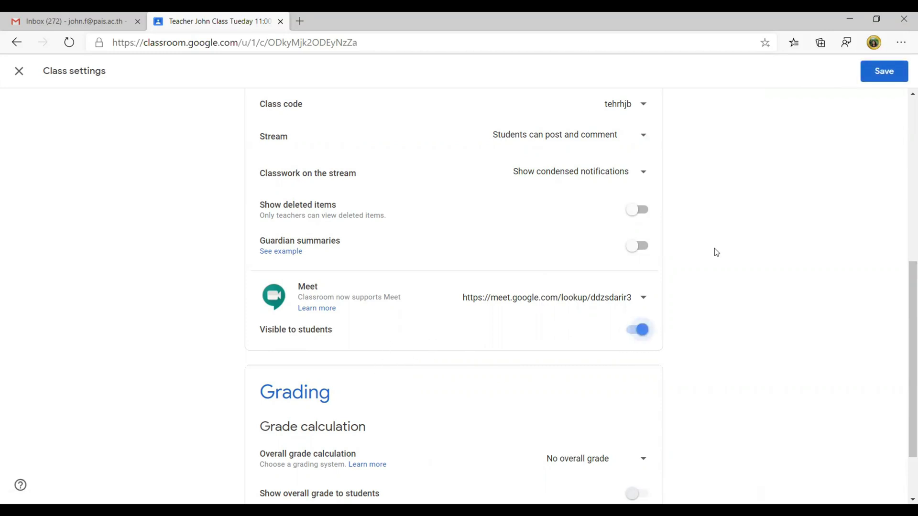
{"action": "left_click", "coordinate": [885, 79]}
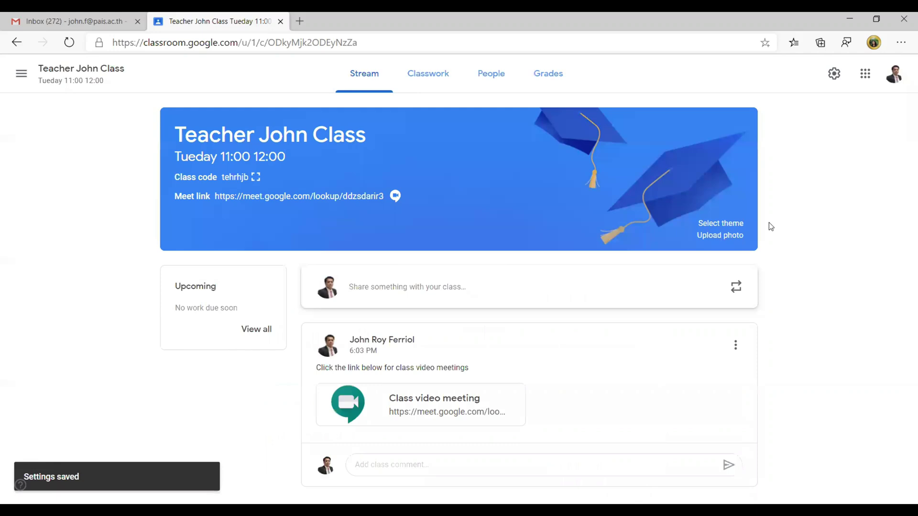
{"action": "scroll", "coordinate": [653, 329], "scroll_direction": "down", "scroll_amount": 1}
{"action": "scroll", "coordinate": [653, 329], "scroll_direction": "up", "scroll_amount": 1}
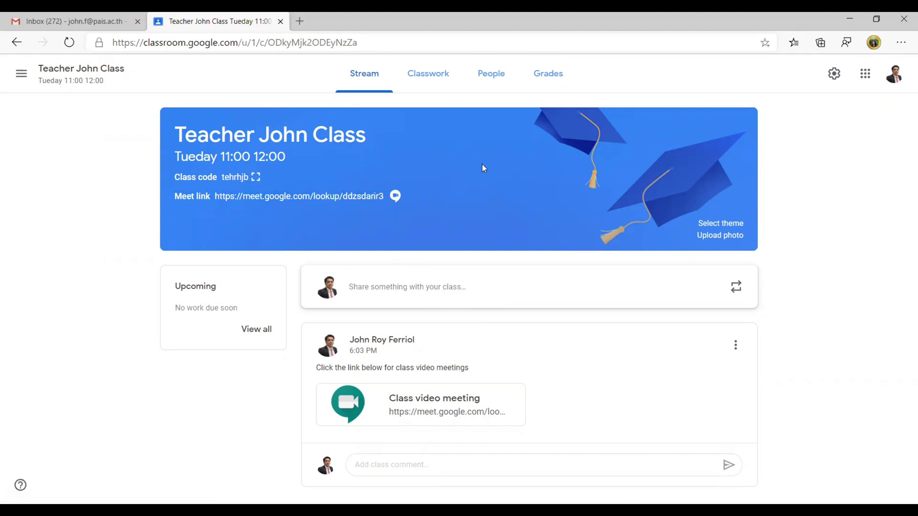
- Visit Classwork and return to the Stream, where the banner now shows the Meet link
{"action": "left_click", "coordinate": [424, 86]}
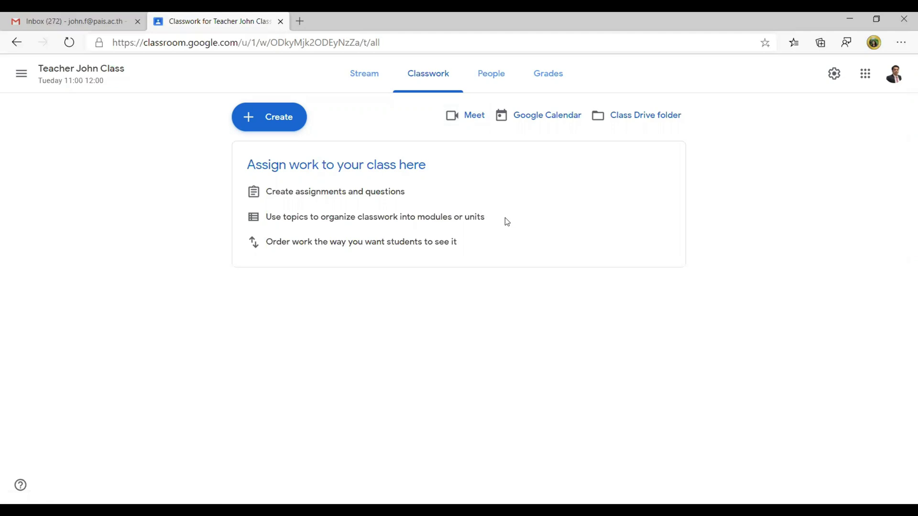
{"action": "left_click", "coordinate": [369, 89]}
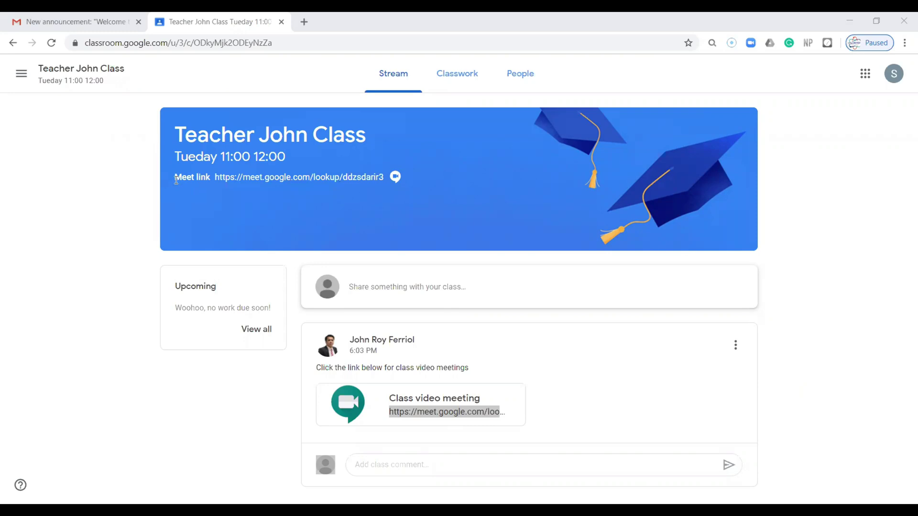
- As the student, select the banner Meet link, check Classwork, and return to the Stream
{"action": "left_click_drag", "start_coordinate": [176, 180], "coordinate": [380, 178]}
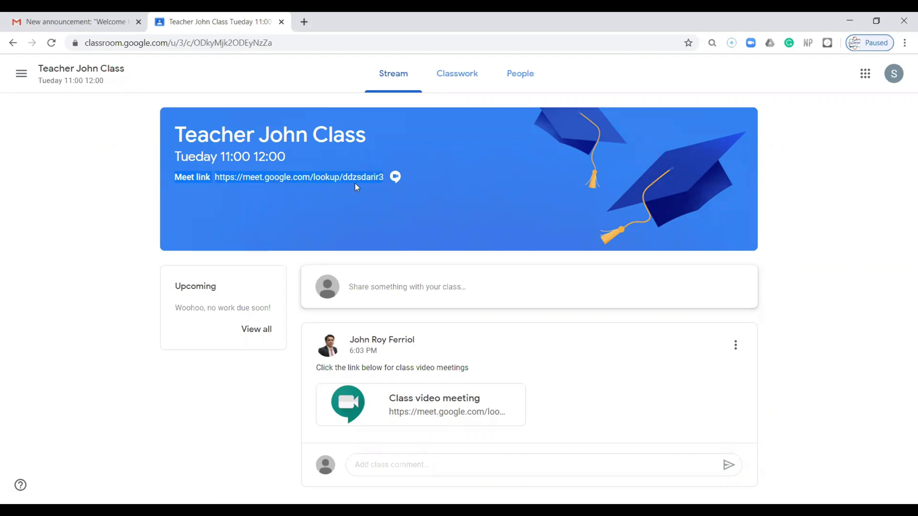
{"action": "left_click", "coordinate": [453, 88]}
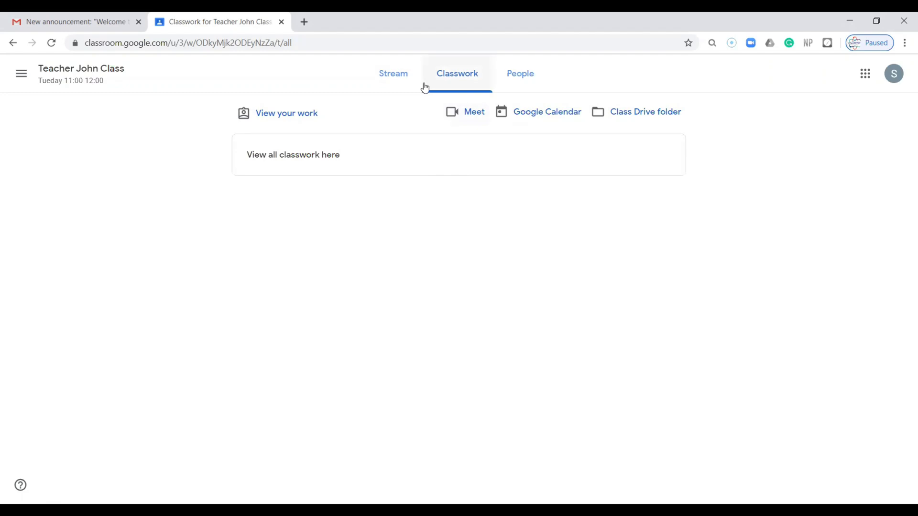
{"action": "left_click", "coordinate": [402, 79]}
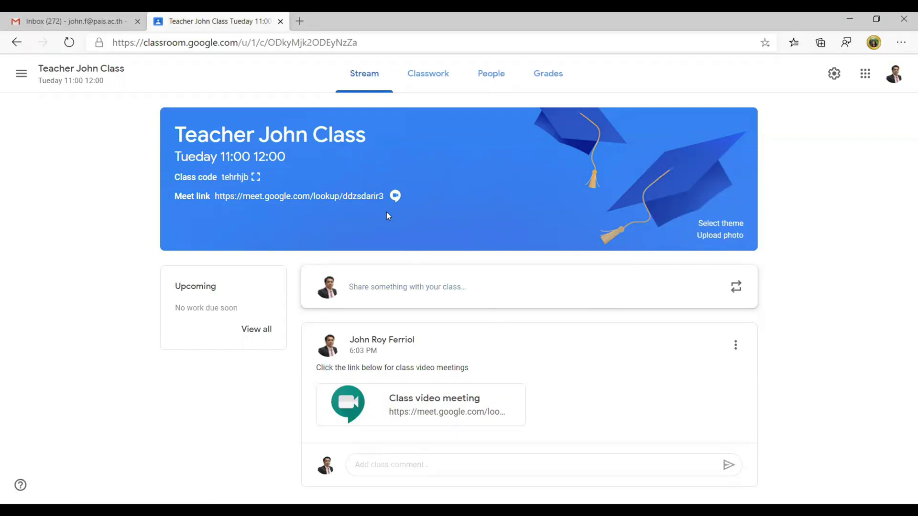
- Back on the teacher side, switch the Meet link off for students and save the settings
{"action": "left_click", "coordinate": [432, 85]}
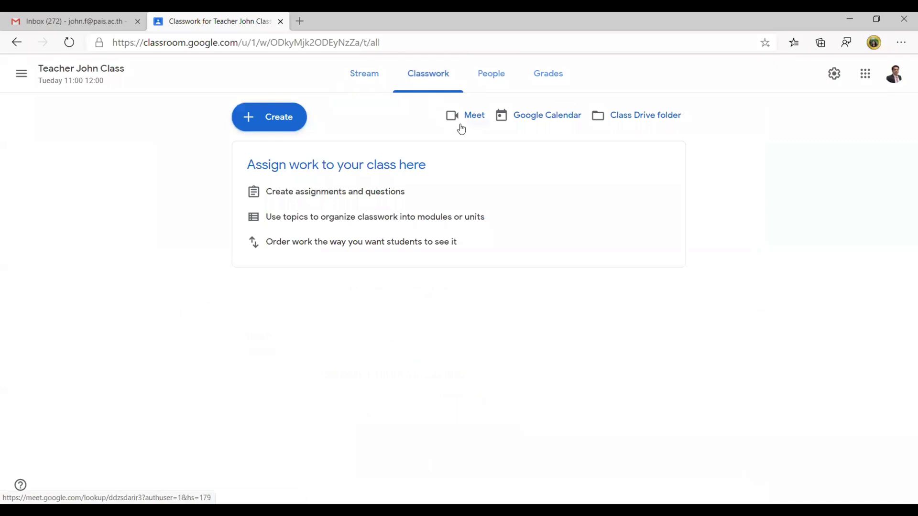
{"action": "left_click", "coordinate": [363, 80]}
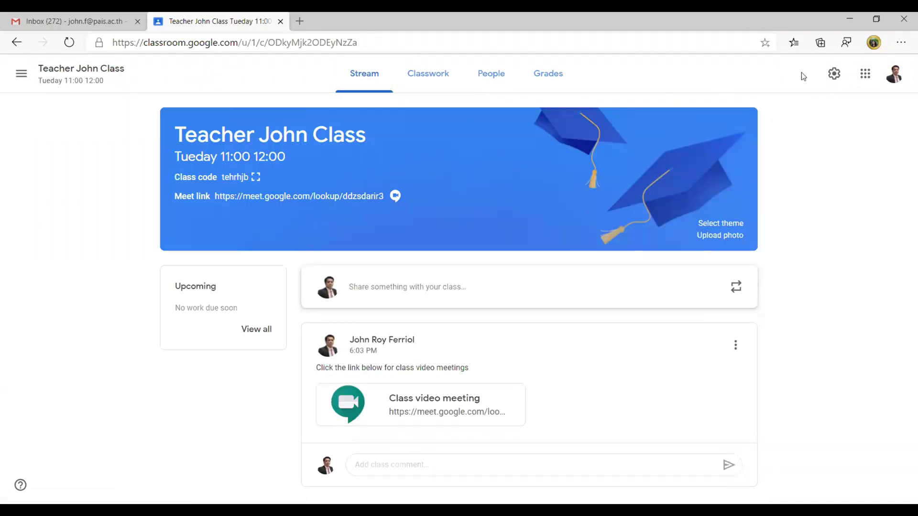
{"action": "left_click", "coordinate": [833, 73]}
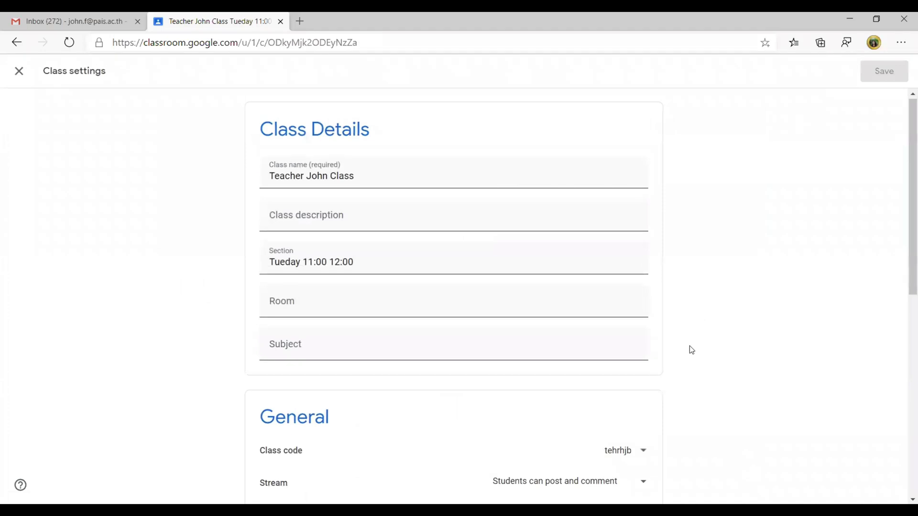
{"action": "scroll", "coordinate": [690, 346], "scroll_direction": "down", "scroll_amount": 10}
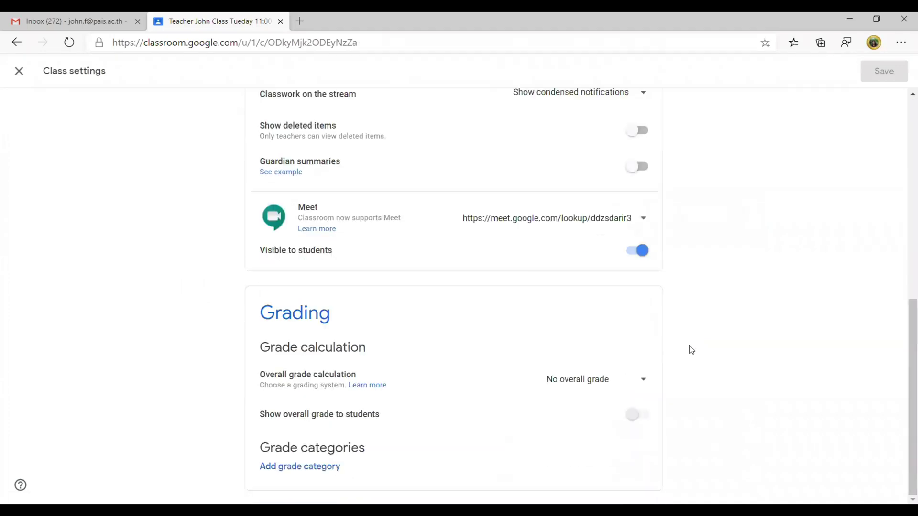
{"action": "left_click", "coordinate": [634, 252]}
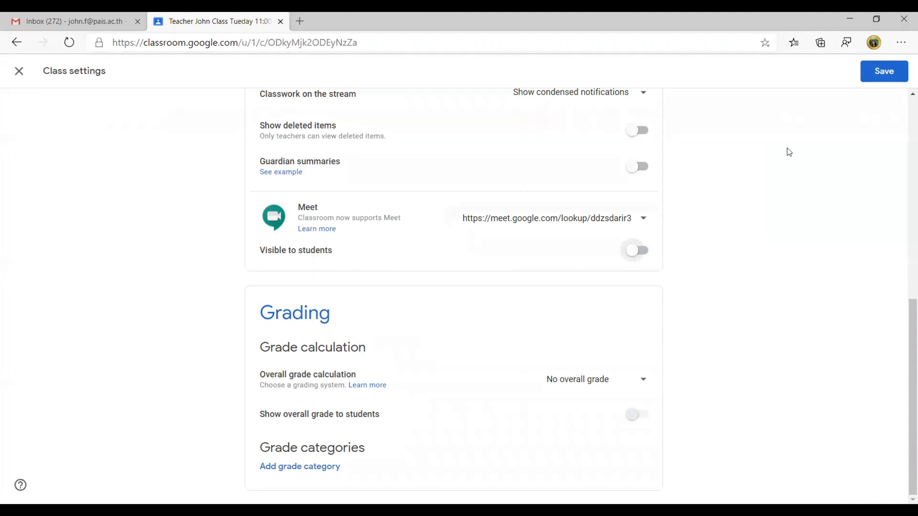
{"action": "left_click", "coordinate": [884, 79]}
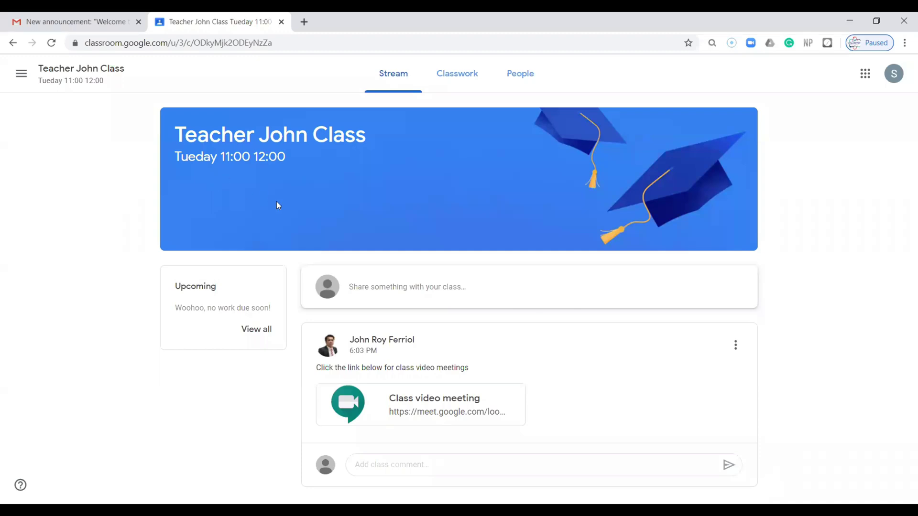
{"action": "left_click", "coordinate": [451, 78]}
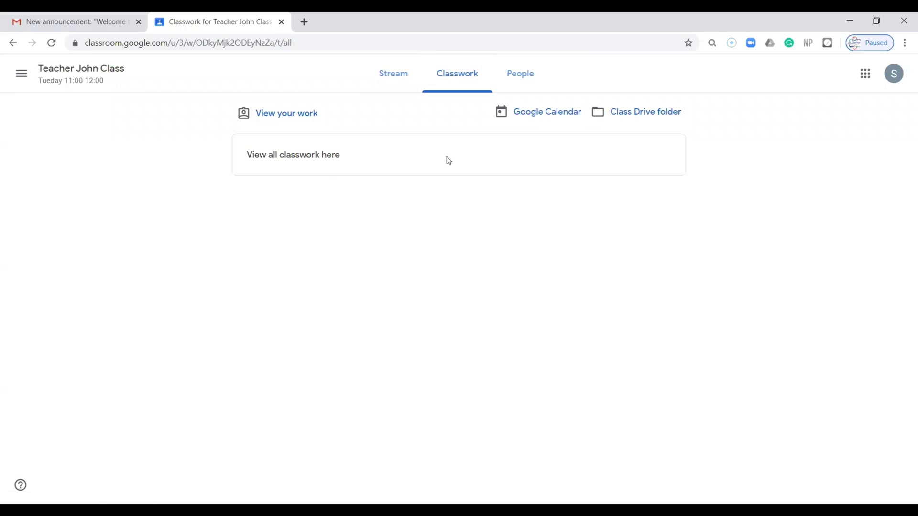
{"action": "left_click", "coordinate": [392, 81]}
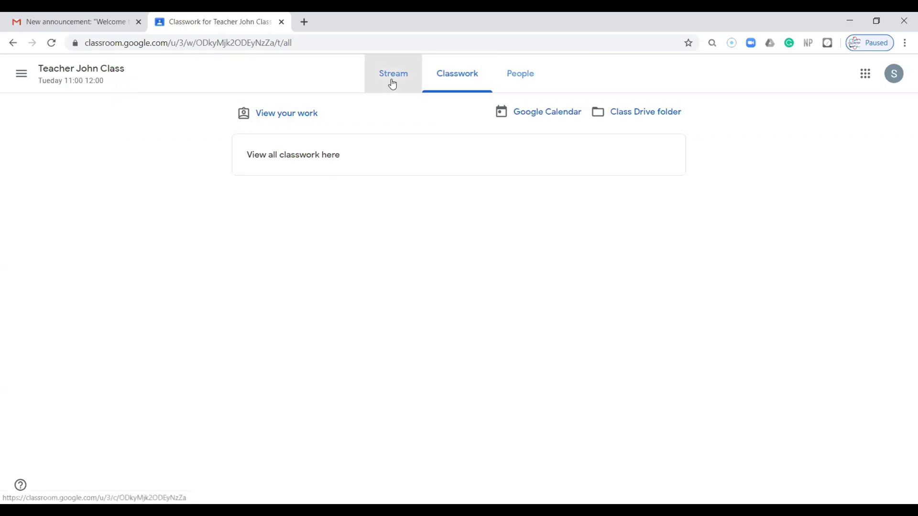